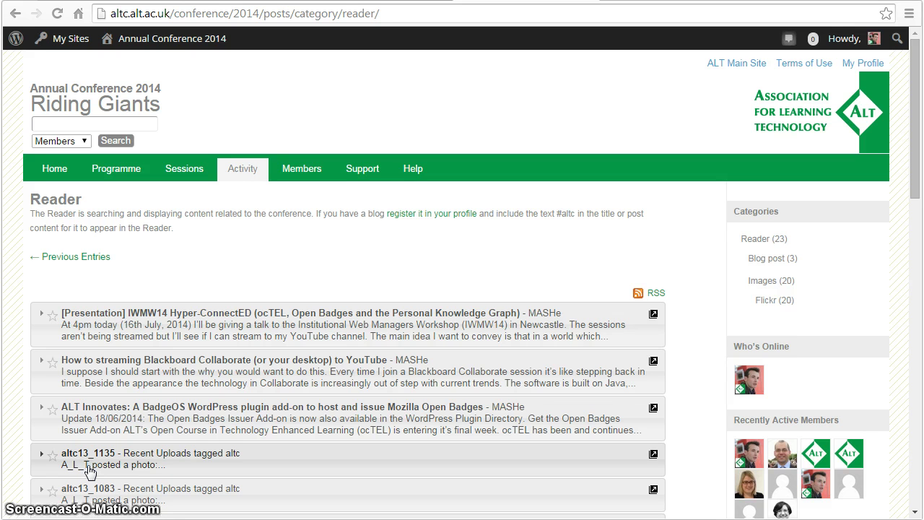
Browse the Reader entries on the ALT Conference 2014 site
{"action": "left_click", "coordinate": [89, 471]}
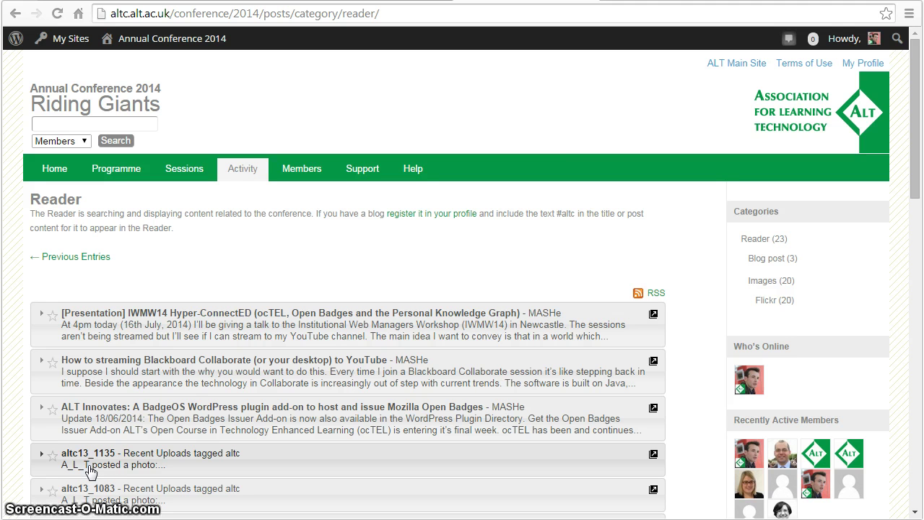
{"action": "left_click", "coordinate": [199, 287]}
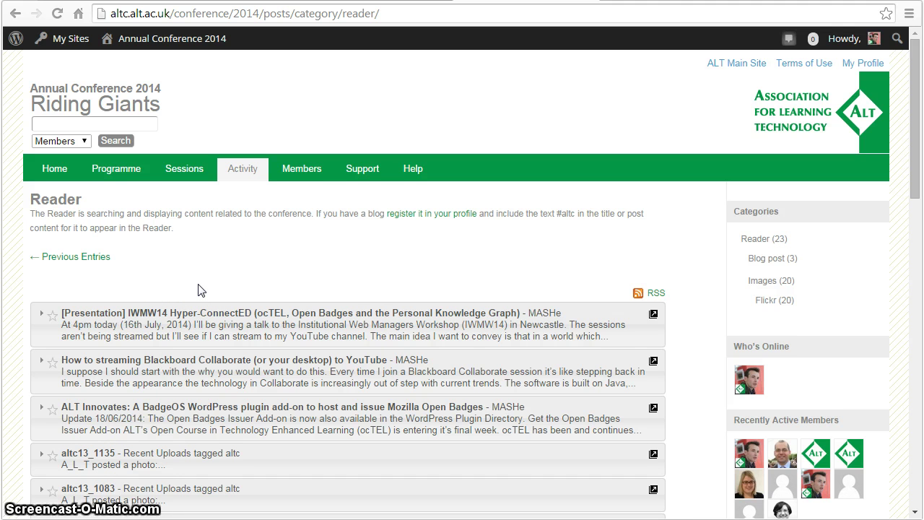
{"action": "scroll", "coordinate": [201, 289], "scroll_direction": "down", "scroll_amount": 1}
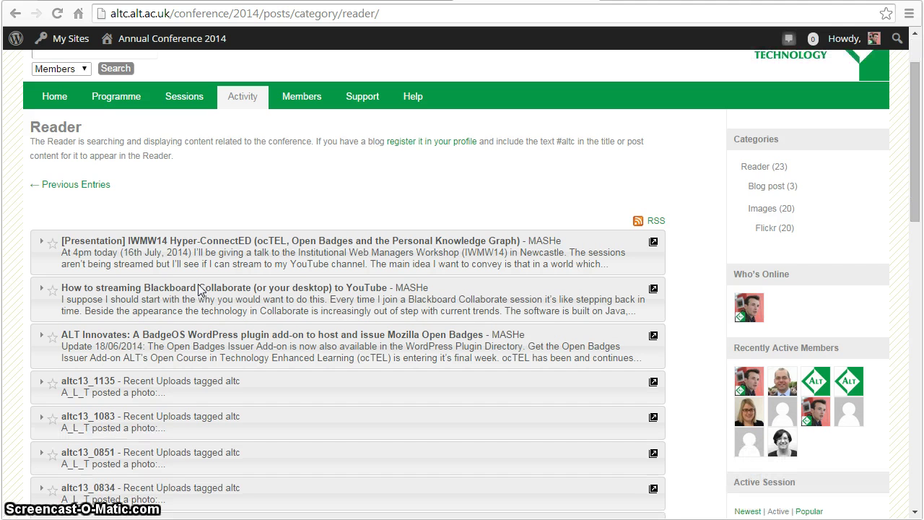
{"action": "left_click", "coordinate": [231, 304]}
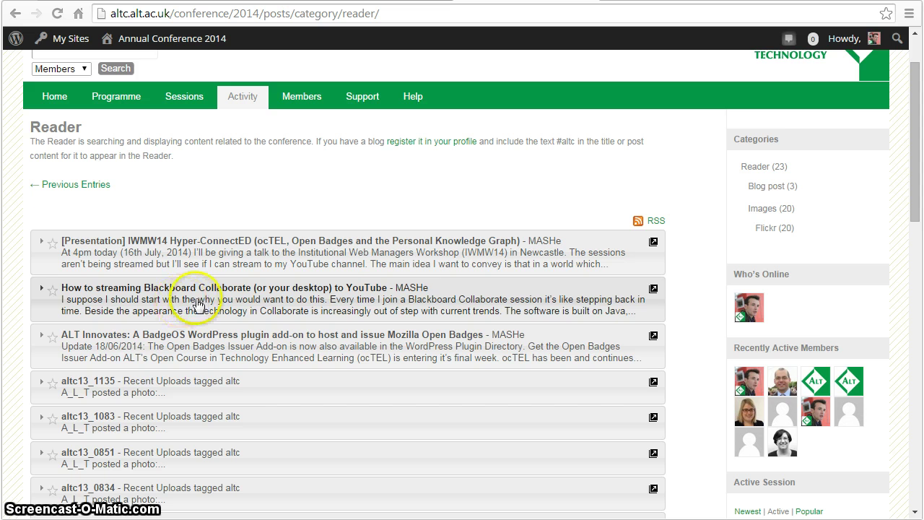
Expand the Blackboard Collaborate streaming post and read through it
{"action": "left_click", "coordinate": [196, 304]}
{"action": "scroll", "coordinate": [202, 346], "scroll_direction": "down", "scroll_amount": 1}
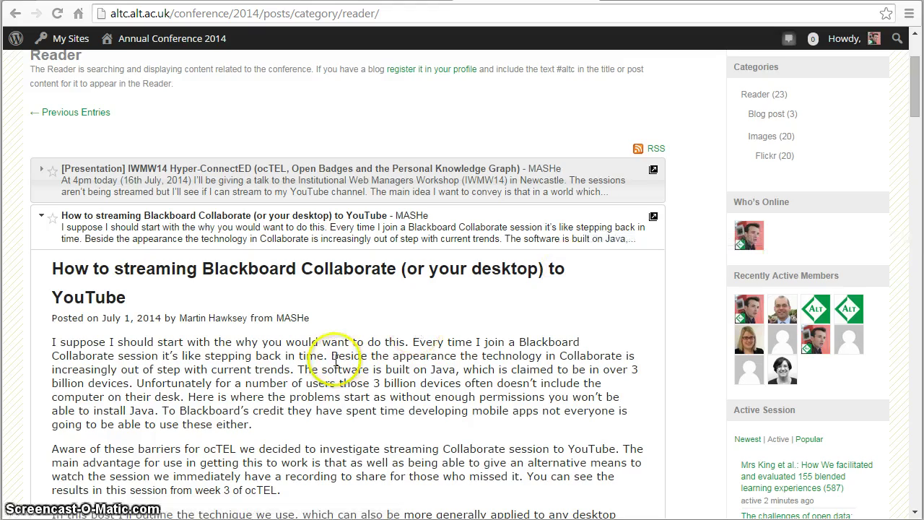
{"action": "scroll", "coordinate": [335, 360], "scroll_direction": "down", "scroll_amount": 12}
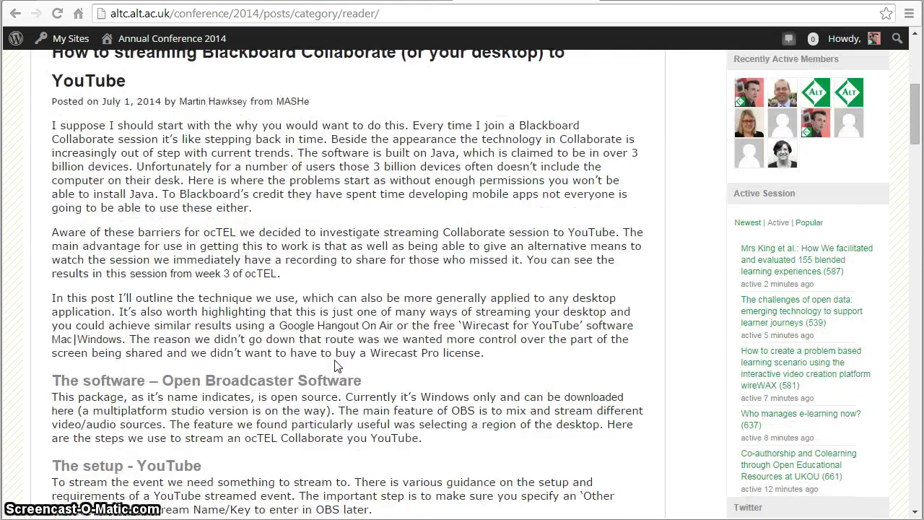
{"action": "scroll", "coordinate": [471, 364], "scroll_direction": "down", "scroll_amount": 18}
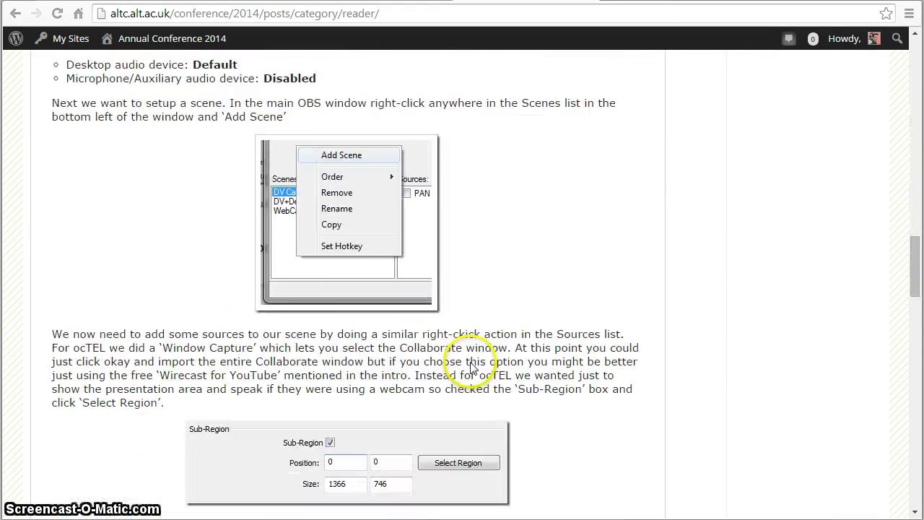
{"action": "scroll", "coordinate": [470, 365], "scroll_direction": "down", "scroll_amount": 7}
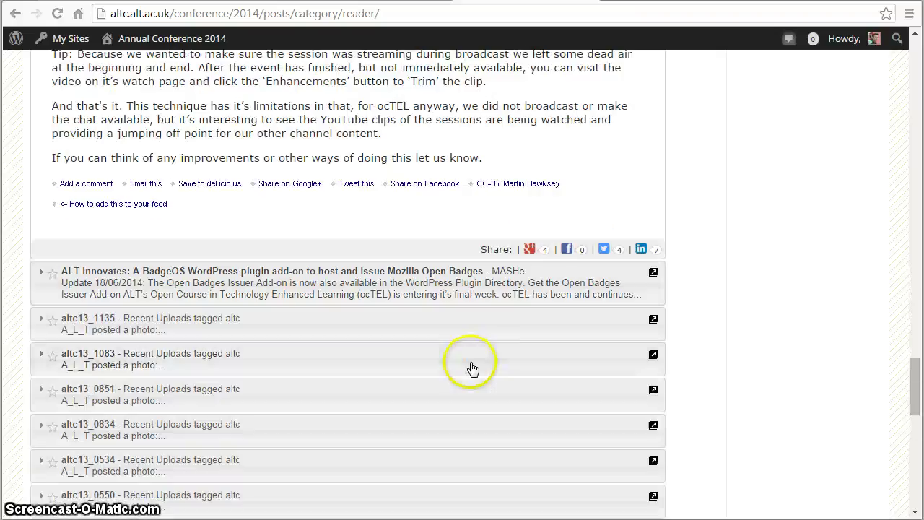
{"action": "mouse_move", "coordinate": [546, 307]}
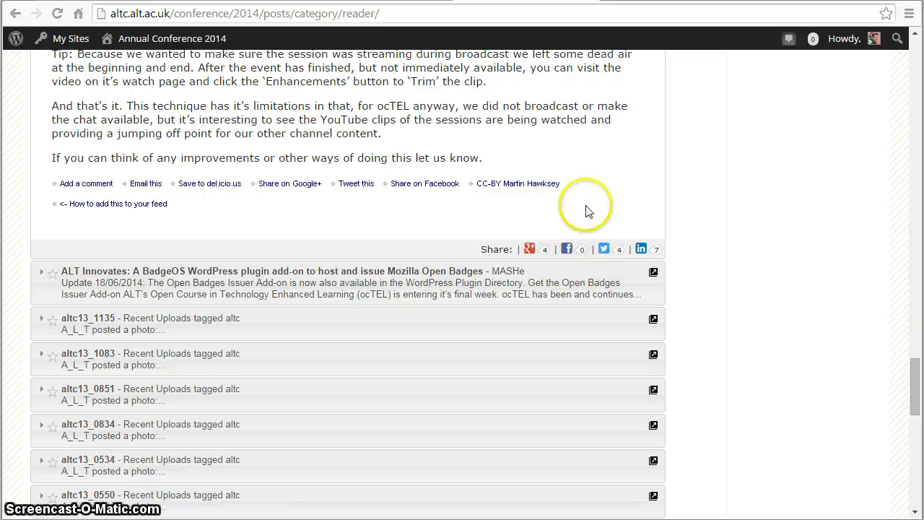
{"action": "scroll", "coordinate": [586, 210], "scroll_direction": "up", "scroll_amount": 15}
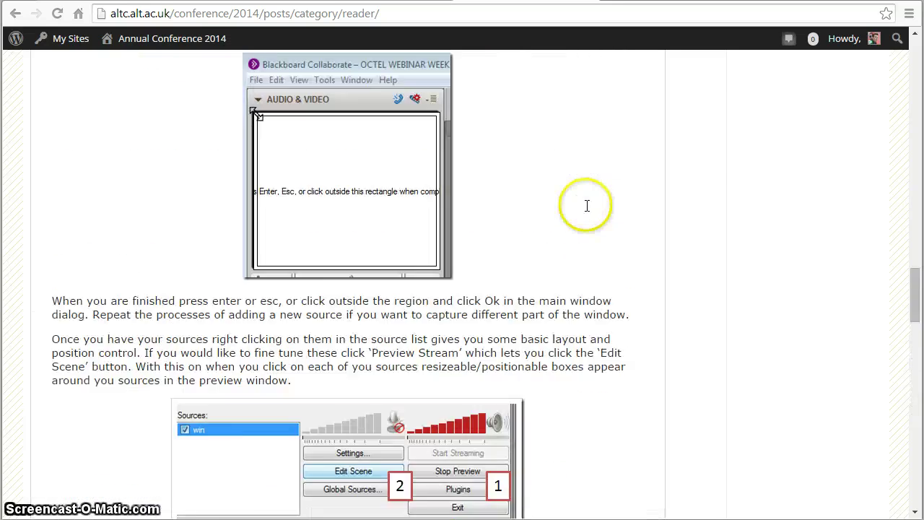
{"action": "scroll", "coordinate": [586, 211], "scroll_direction": "up", "scroll_amount": 6}
{"action": "scroll", "coordinate": [587, 211], "scroll_direction": "down", "scroll_amount": 18}
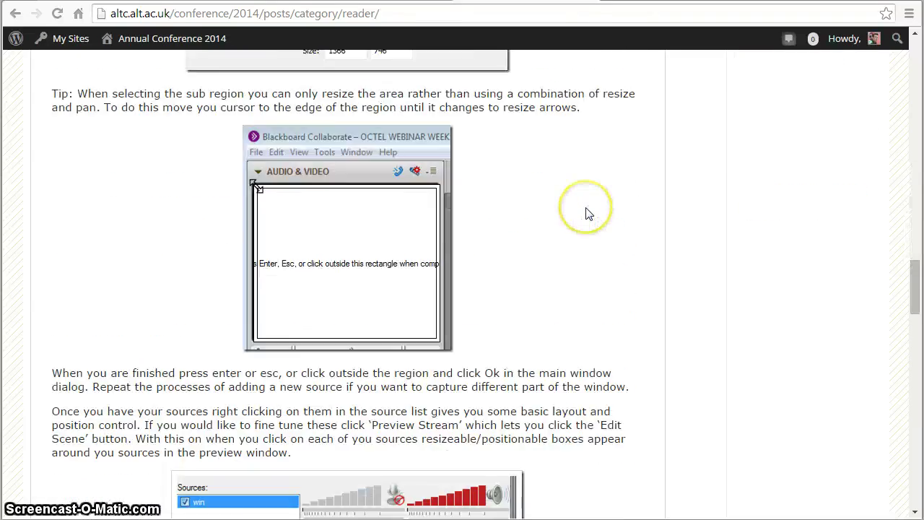
{"action": "scroll", "coordinate": [586, 211], "scroll_direction": "down", "scroll_amount": 6}
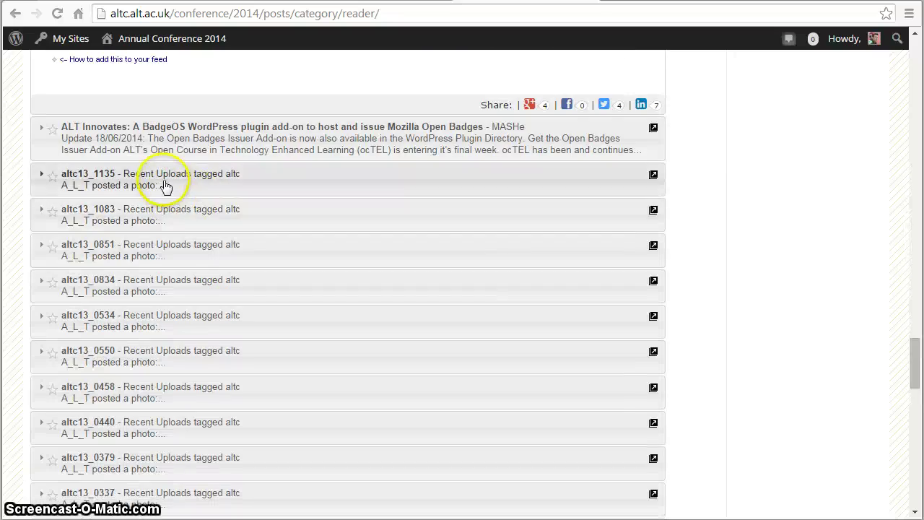
Expand the altc13_1135 Flickr photo entry to show its full post
{"action": "left_click", "coordinate": [267, 179]}
{"action": "scroll", "coordinate": [267, 179], "scroll_direction": "down", "scroll_amount": 6}
{"action": "scroll", "coordinate": [268, 228], "scroll_direction": "down", "scroll_amount": 3}
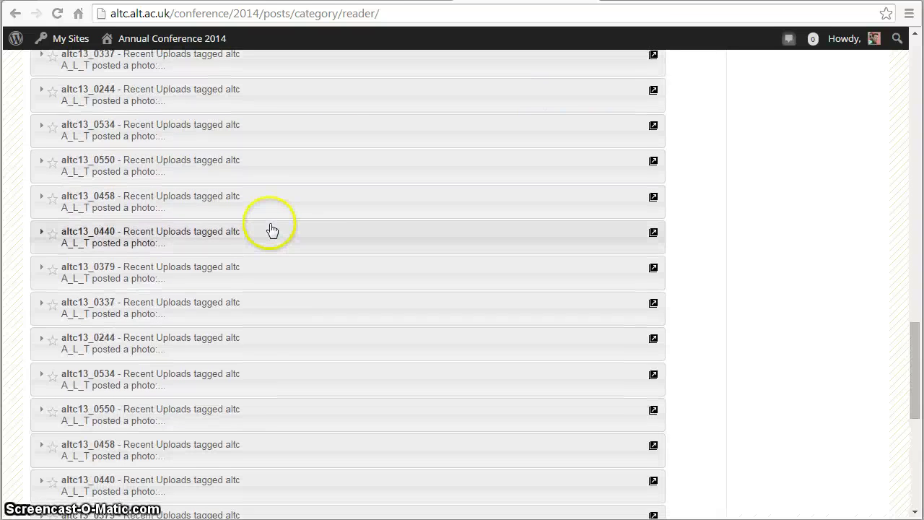
{"action": "scroll", "coordinate": [270, 228], "scroll_direction": "up", "scroll_amount": 10}
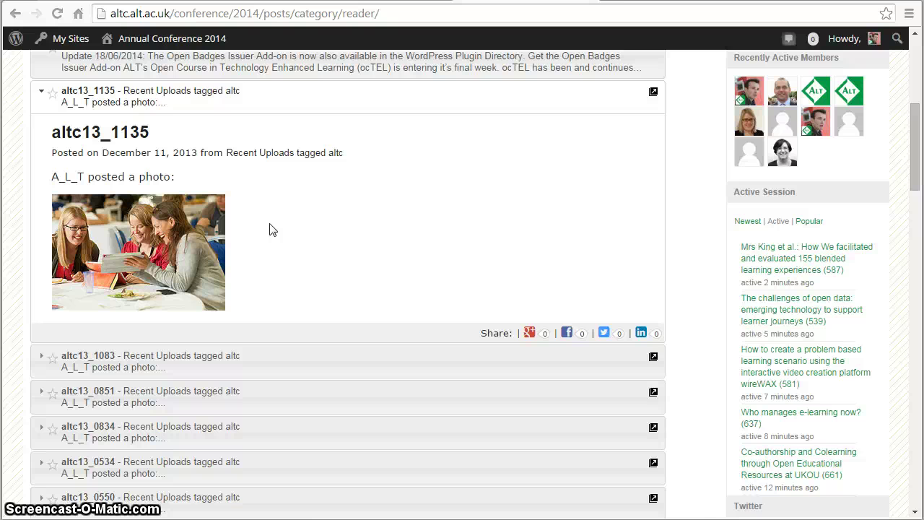
{"action": "scroll", "coordinate": [271, 229], "scroll_direction": "up", "scroll_amount": 4}
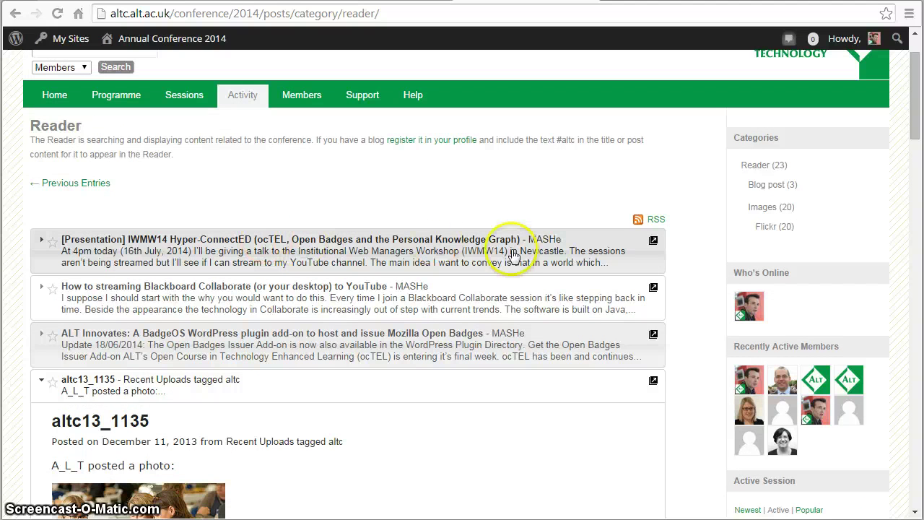
Go to the member's own profile and open its Base section edit form
{"action": "left_click", "coordinate": [759, 310]}
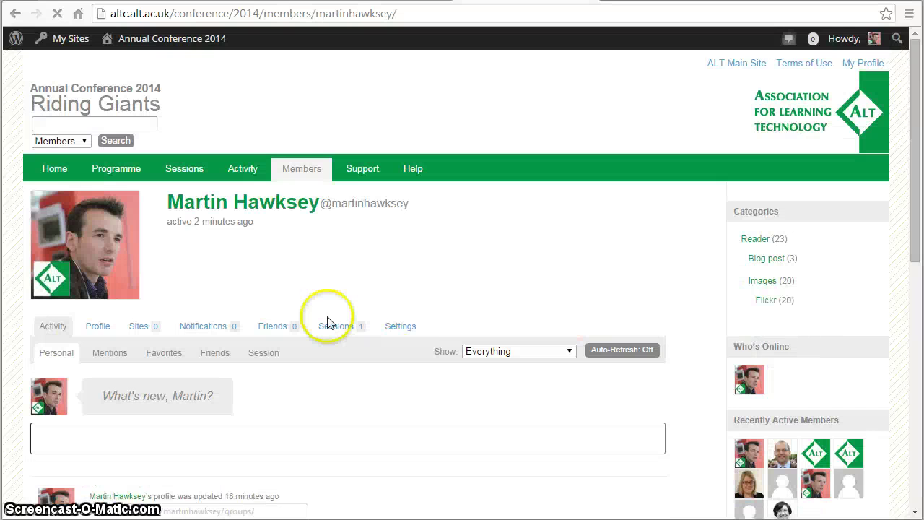
{"action": "left_click", "coordinate": [101, 327]}
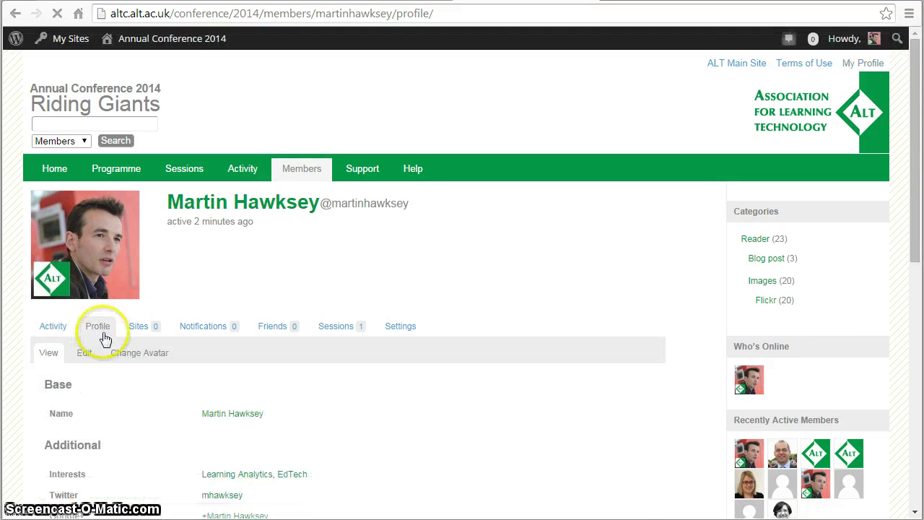
{"action": "left_click", "coordinate": [84, 355]}
{"action": "left_click", "coordinate": [108, 383]}
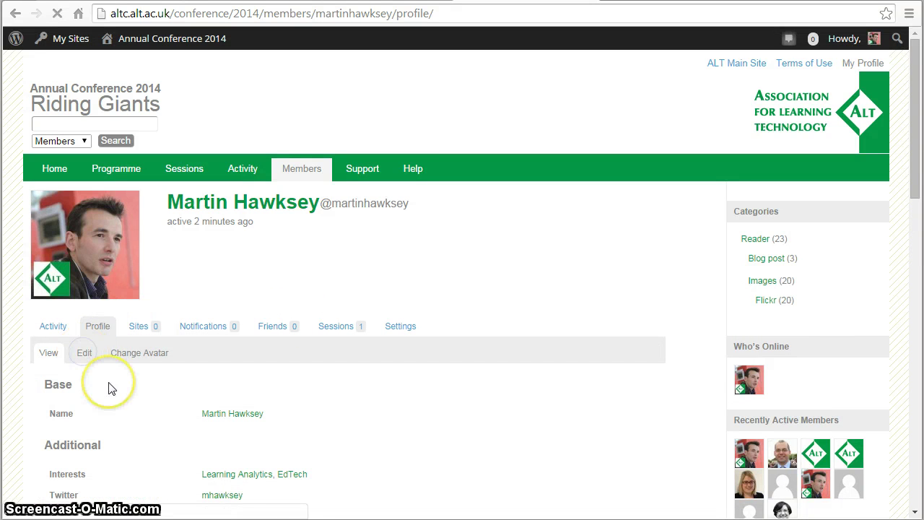
Switch the profile editor to the Additional section
{"action": "scroll", "coordinate": [110, 382], "scroll_direction": "down", "scroll_amount": 3}
{"action": "left_click", "coordinate": [108, 367]}
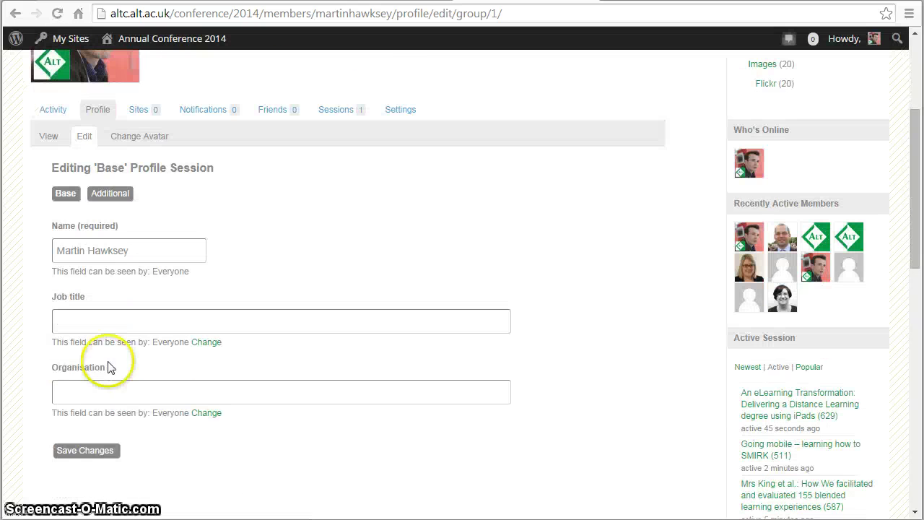
{"action": "left_click", "coordinate": [110, 196]}
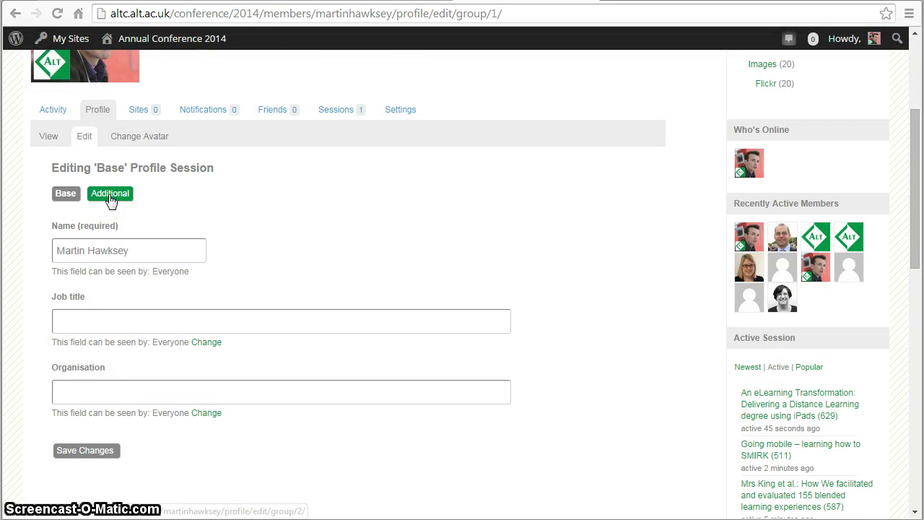
{"action": "left_click", "coordinate": [109, 196]}
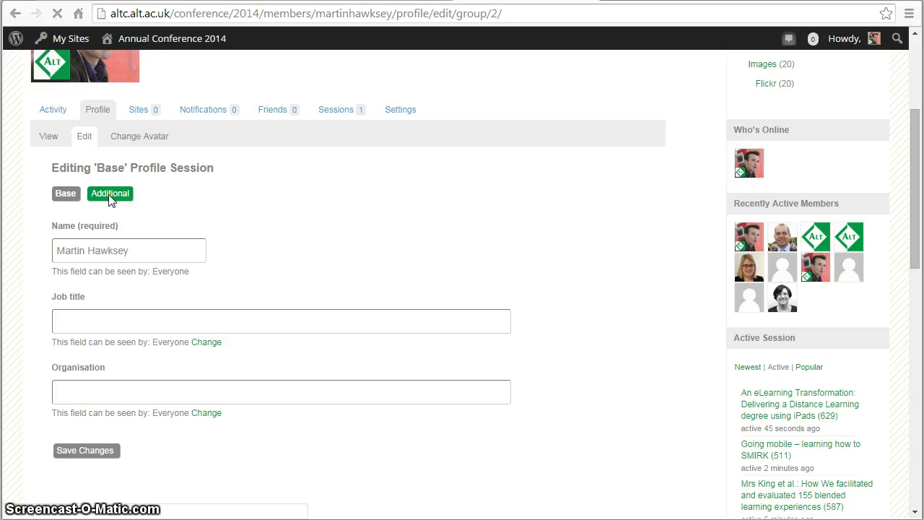
{"action": "scroll", "coordinate": [135, 325], "scroll_direction": "down", "scroll_amount": 3}
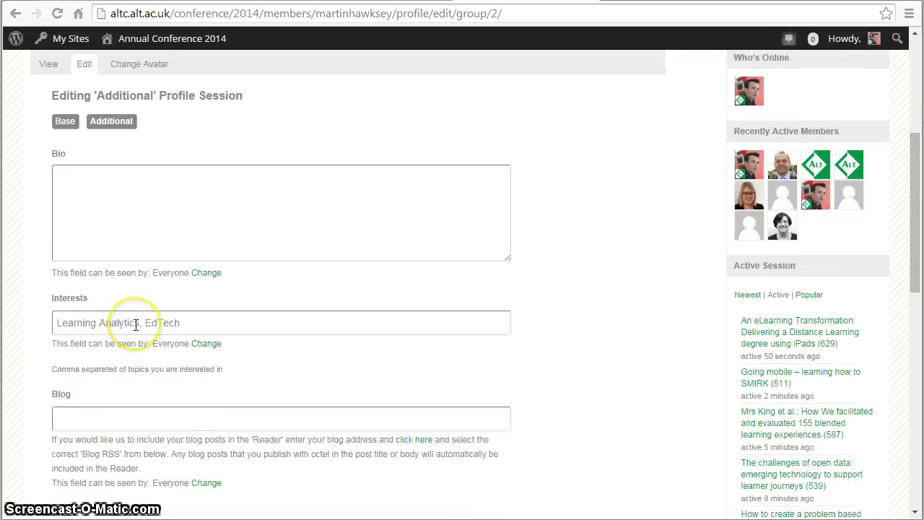
{"action": "scroll", "coordinate": [135, 325], "scroll_direction": "down", "scroll_amount": 2}
Enter the member's blog URL in Blog and choose its /feed/ address for Blog RSS
{"action": "left_click", "coordinate": [75, 277]}
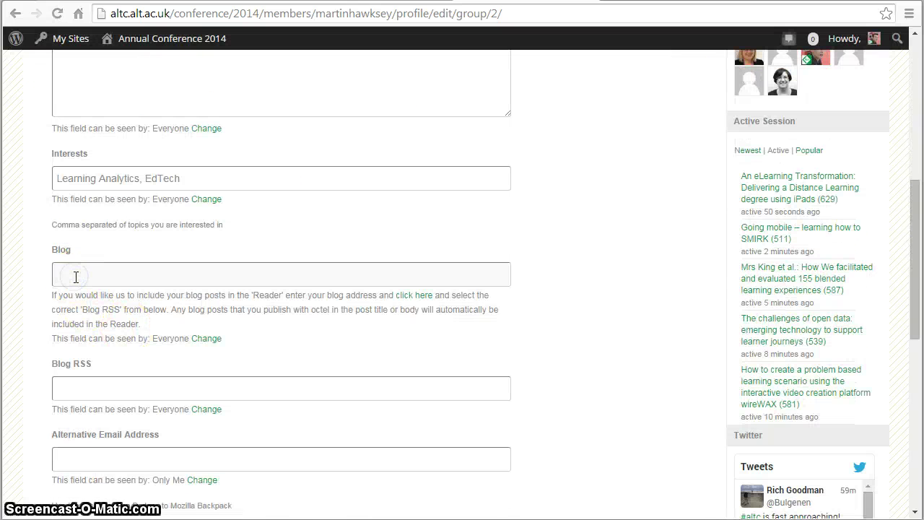
{"action": "type", "text": "http"}
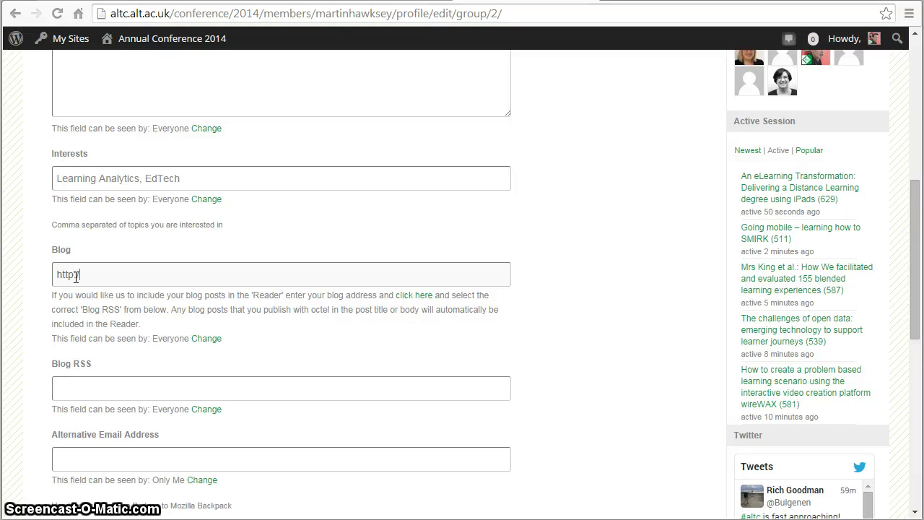
{"action": "type", "text": "://mashe.ha"}
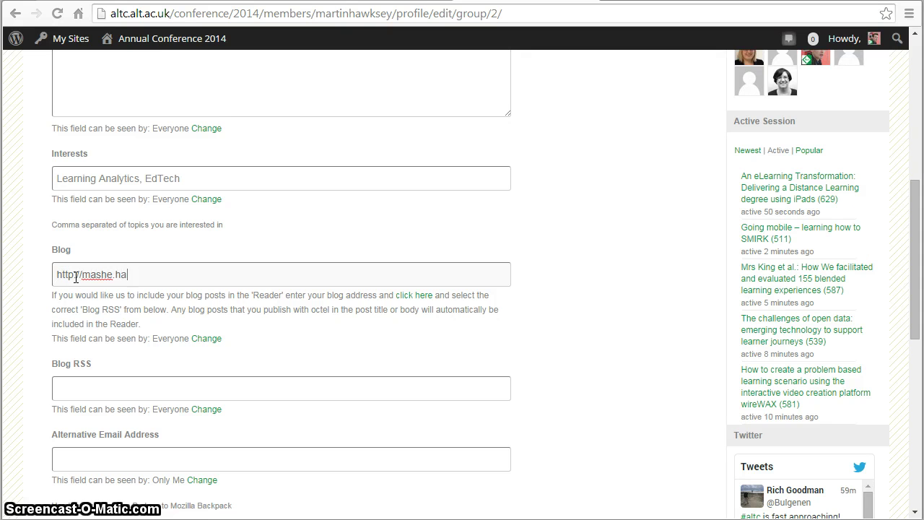
{"action": "type", "text": "wksey.info"}
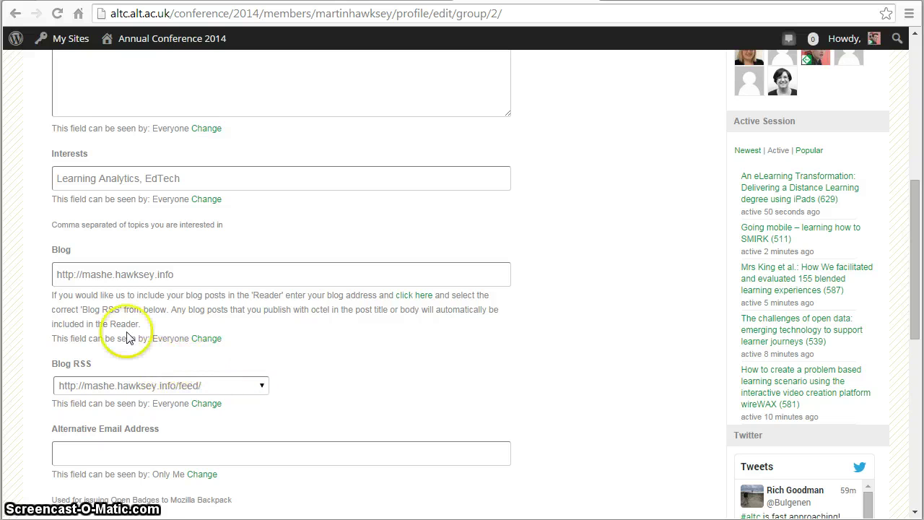
{"action": "left_click", "coordinate": [174, 387]}
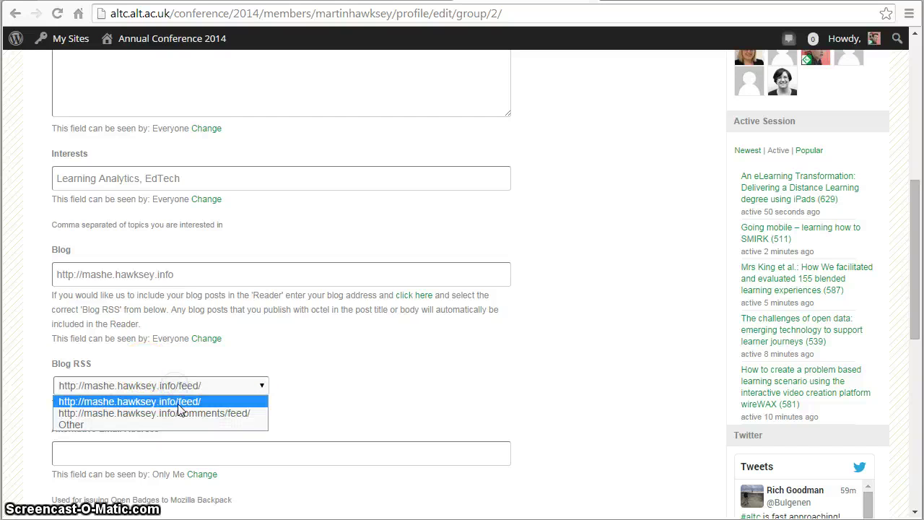
{"action": "left_click", "coordinate": [178, 404]}
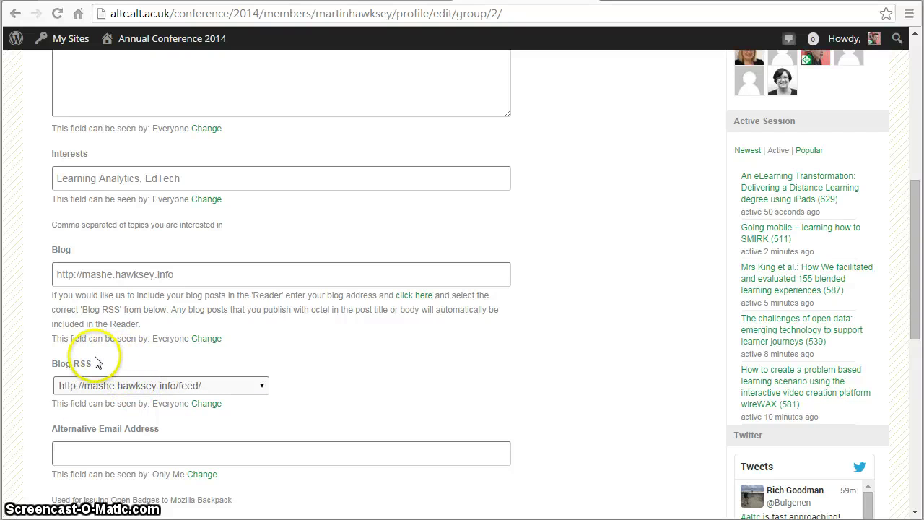
{"action": "scroll", "coordinate": [97, 372], "scroll_direction": "down", "scroll_amount": 7}
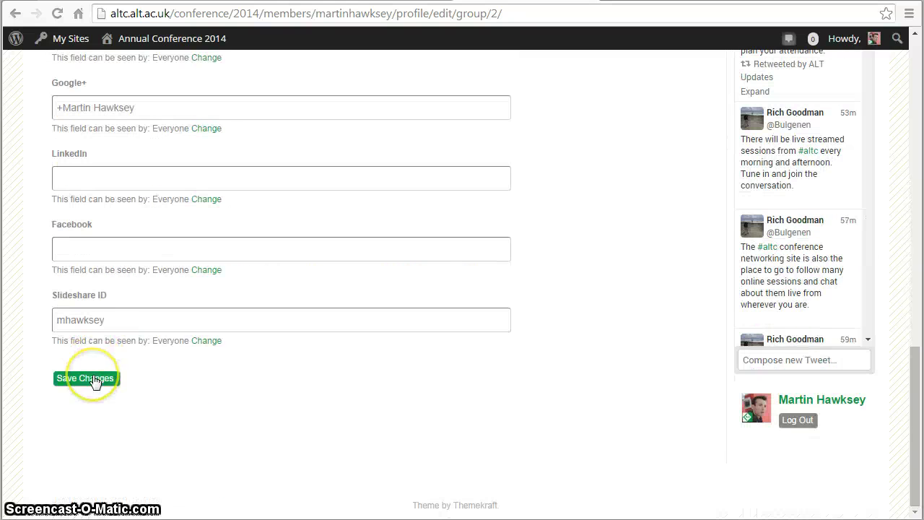
Save the Additional profile's blog and RSS details, confirmed by 'Changes saved.'
{"action": "left_click", "coordinate": [94, 380]}
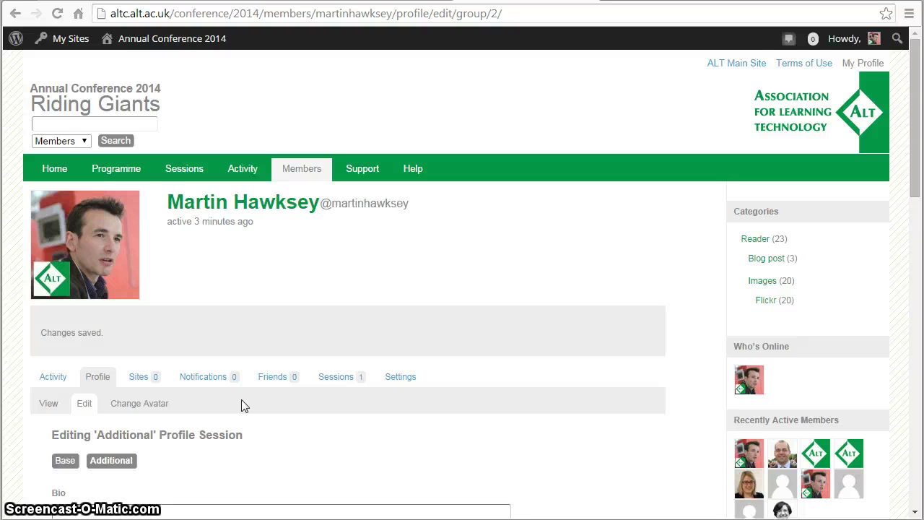
{"action": "scroll", "coordinate": [243, 406], "scroll_direction": "down", "scroll_amount": 1}
{"action": "left_click", "coordinate": [244, 404]}
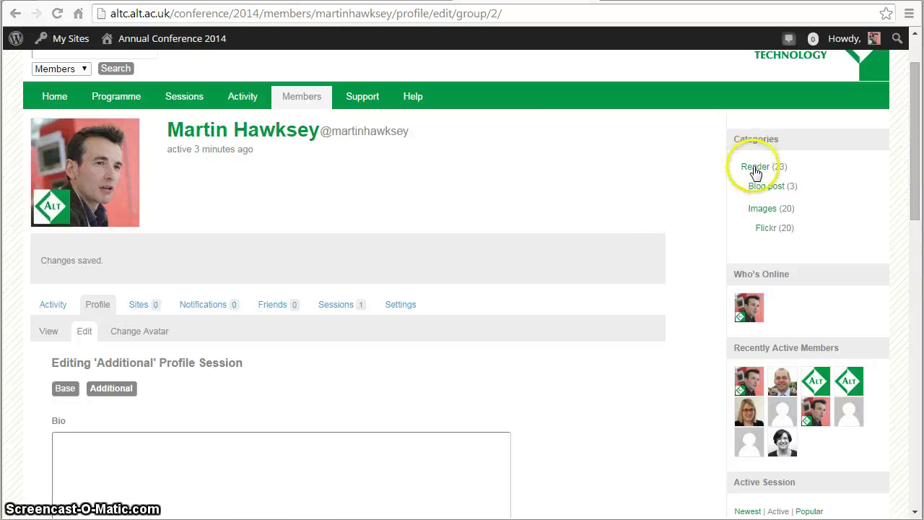
{"action": "left_click", "coordinate": [567, 195]}
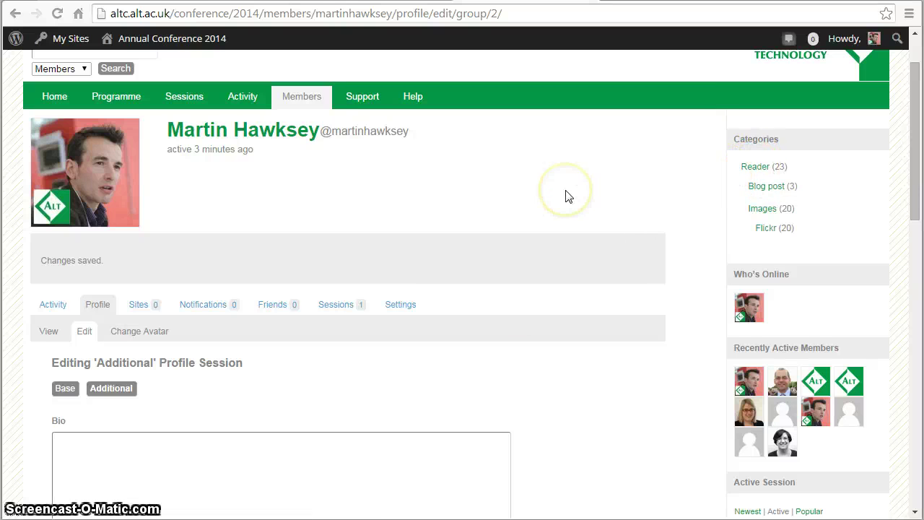